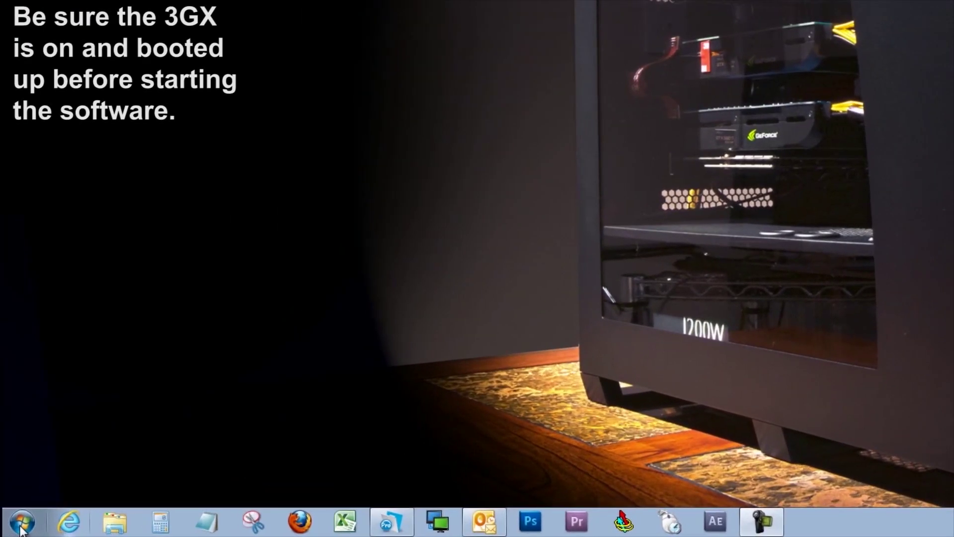
Launch 3GX V3.0 and page through the connectivity instructions to the JR/Spektrum Satellite Connectivity Method
{"action": "left_click", "coordinate": [16, 524]}
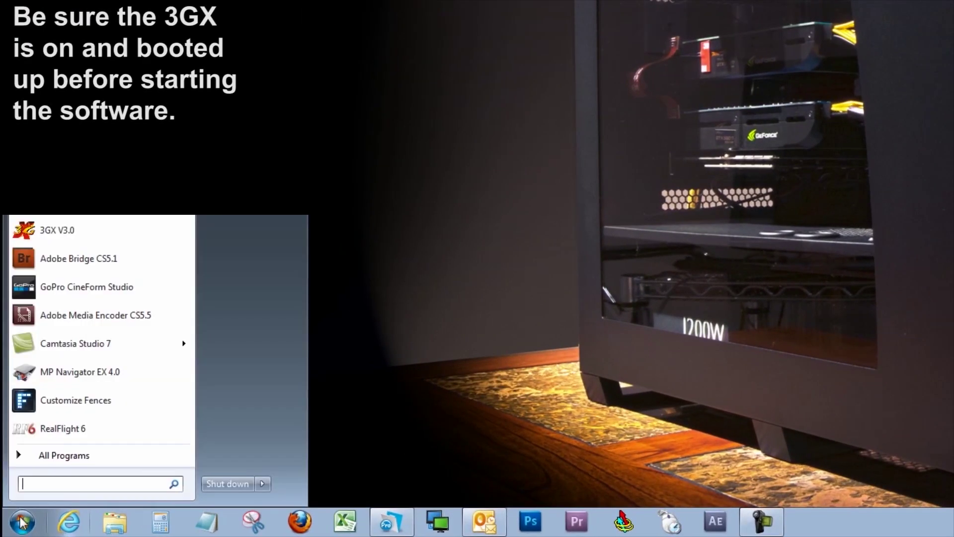
{"action": "left_click", "coordinate": [74, 236]}
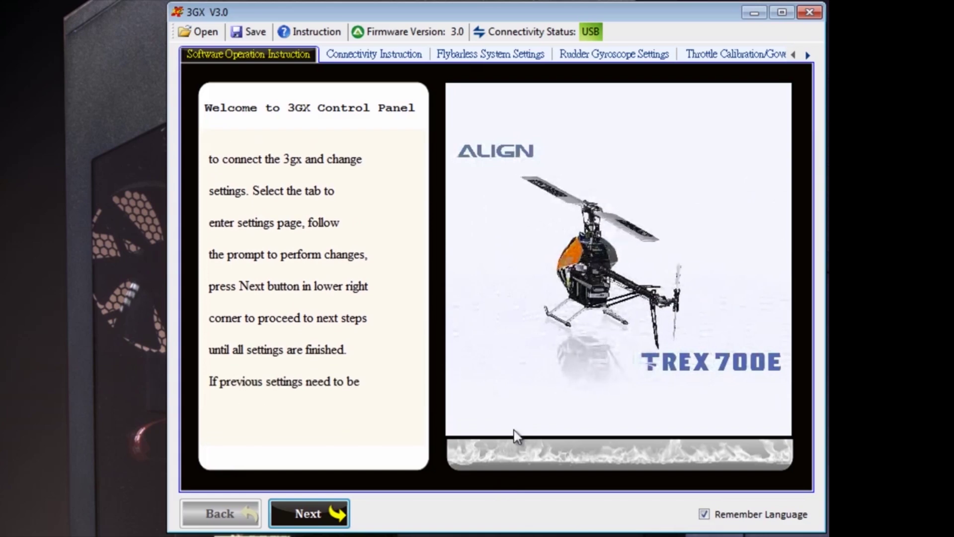
{"action": "left_click", "coordinate": [309, 514]}
{"action": "left_click", "coordinate": [308, 513]}
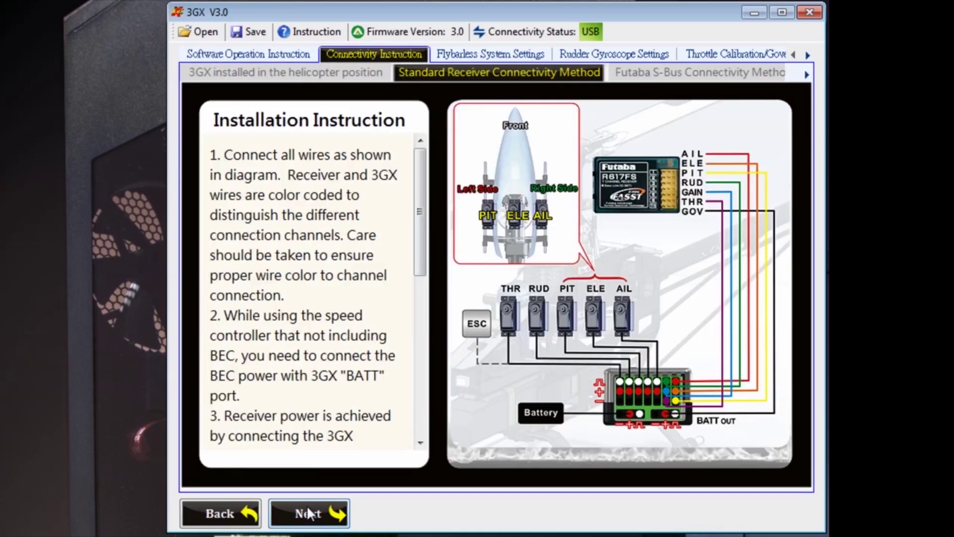
{"action": "left_click", "coordinate": [308, 514]}
{"action": "left_click", "coordinate": [309, 513]}
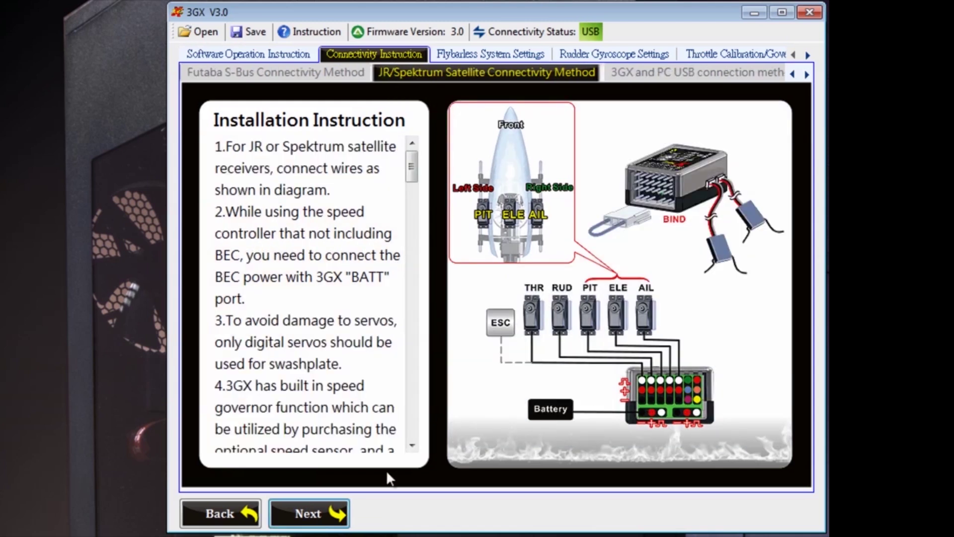
Review the flight mode parameter 1 and 2, Rudder Parameters, Movement Speed, Setting Display and Firmware Upgrade pages
{"action": "left_click", "coordinate": [806, 54]}
{"action": "left_click", "coordinate": [806, 54]}
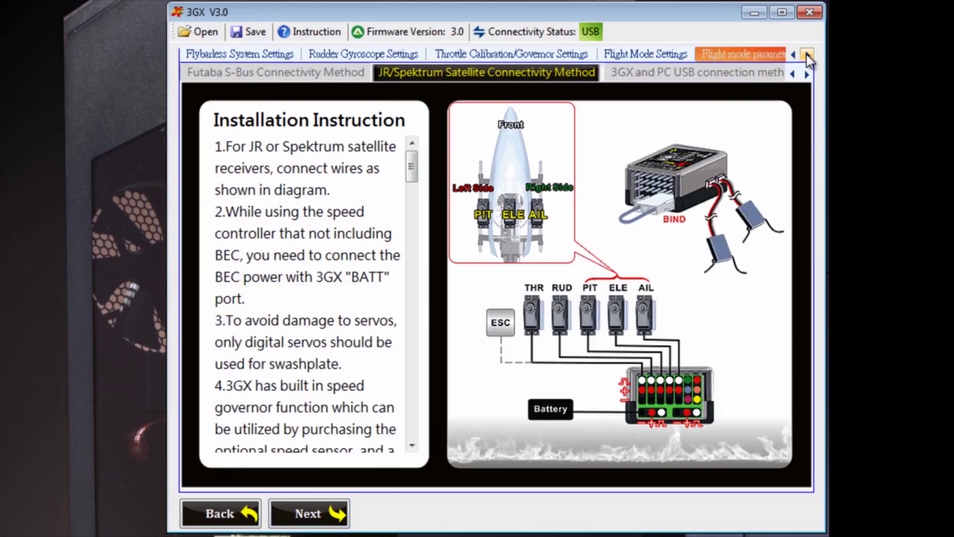
{"action": "left_click", "coordinate": [737, 51]}
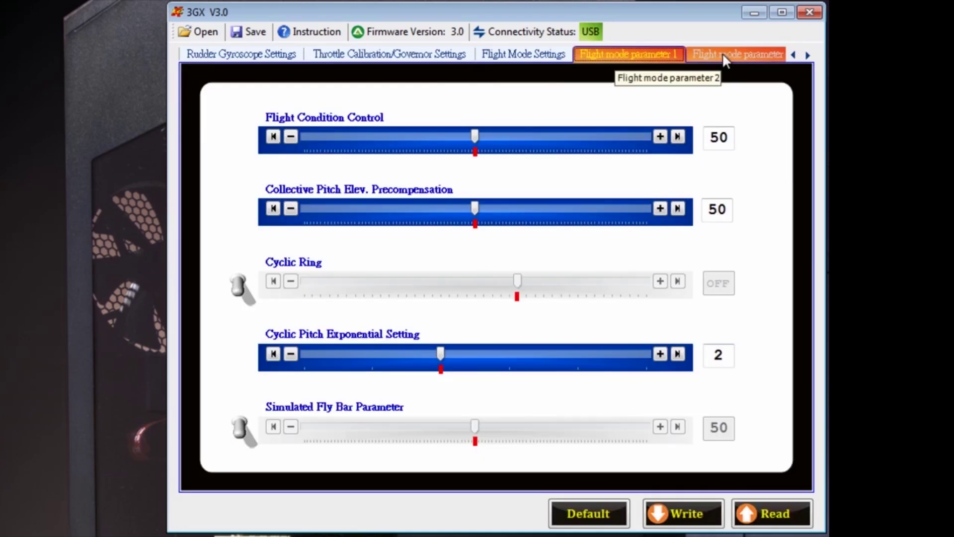
{"action": "left_click", "coordinate": [722, 53]}
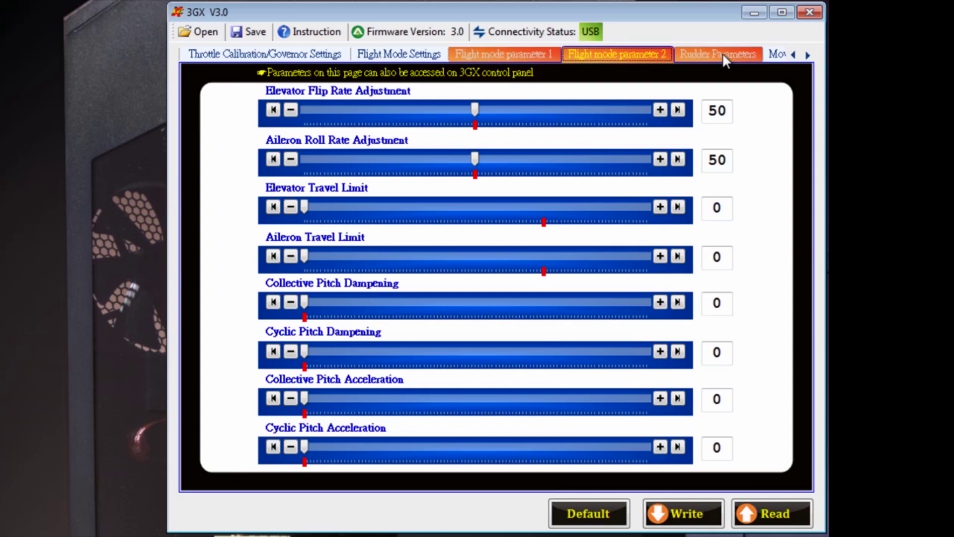
{"action": "left_click", "coordinate": [723, 53]}
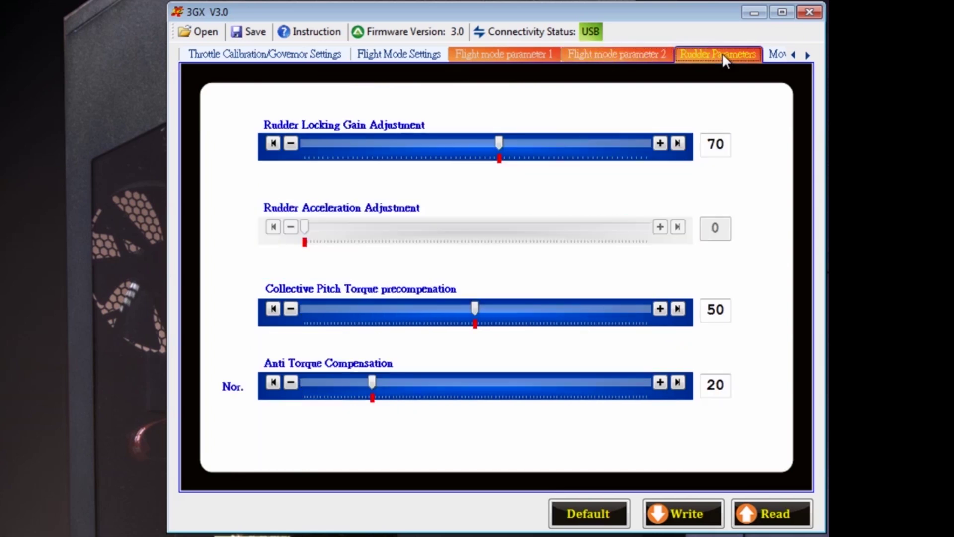
{"action": "left_click", "coordinate": [808, 55]}
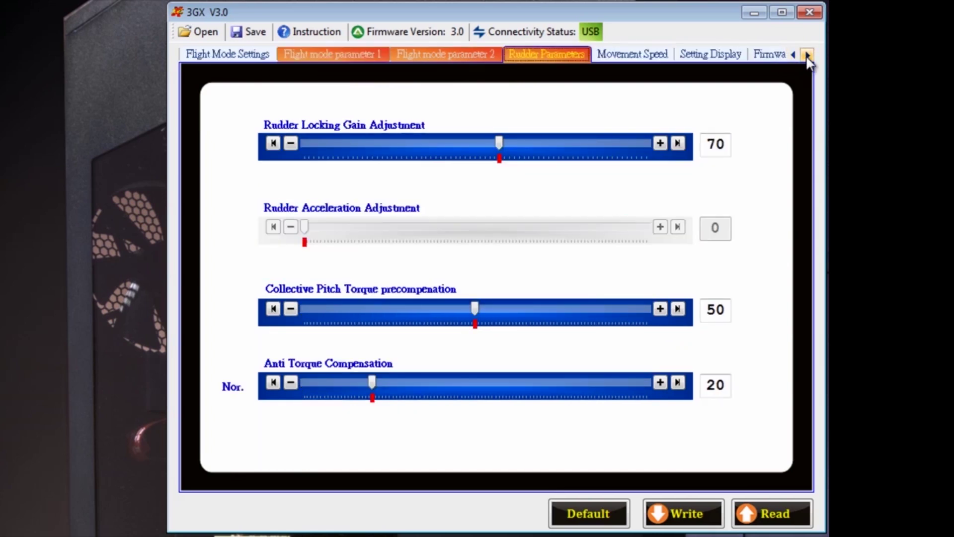
{"action": "left_click", "coordinate": [639, 61]}
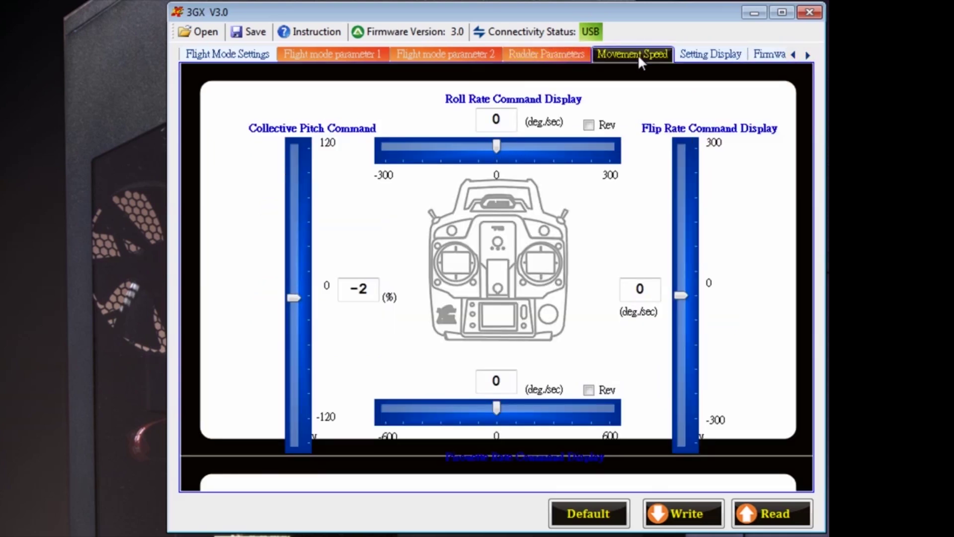
{"action": "left_click", "coordinate": [694, 54]}
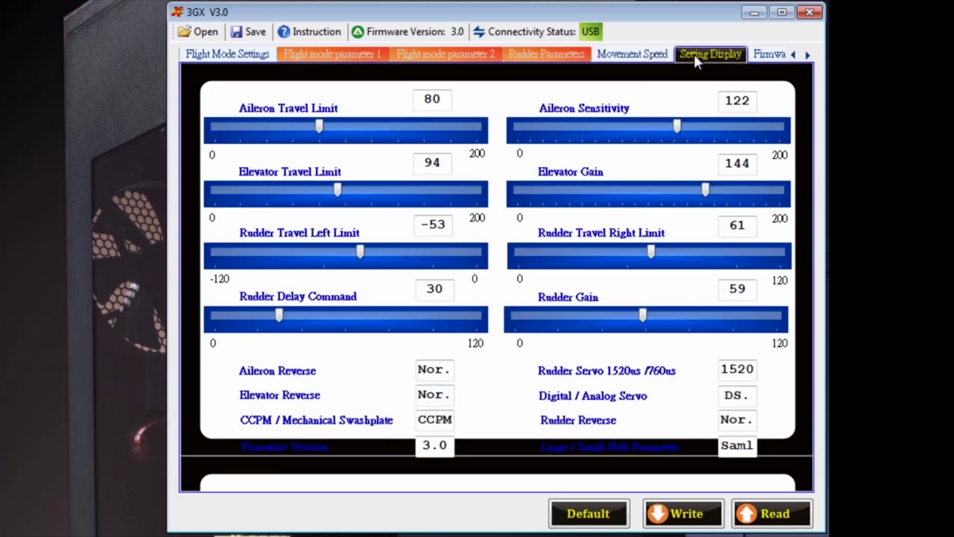
{"action": "left_click", "coordinate": [769, 56]}
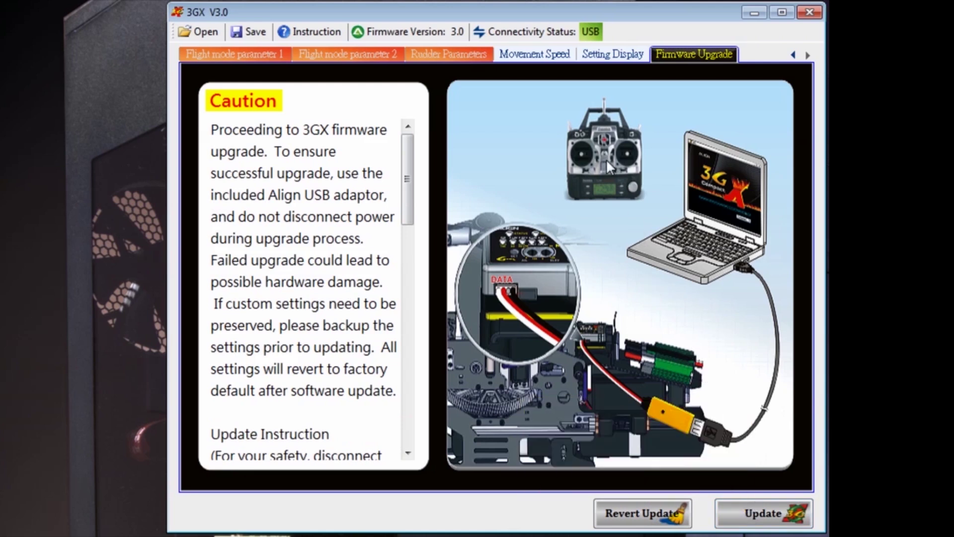
Set Flight Condition Control to 20 among the flight mode parameter 1 settings
{"action": "left_click", "coordinate": [248, 58]}
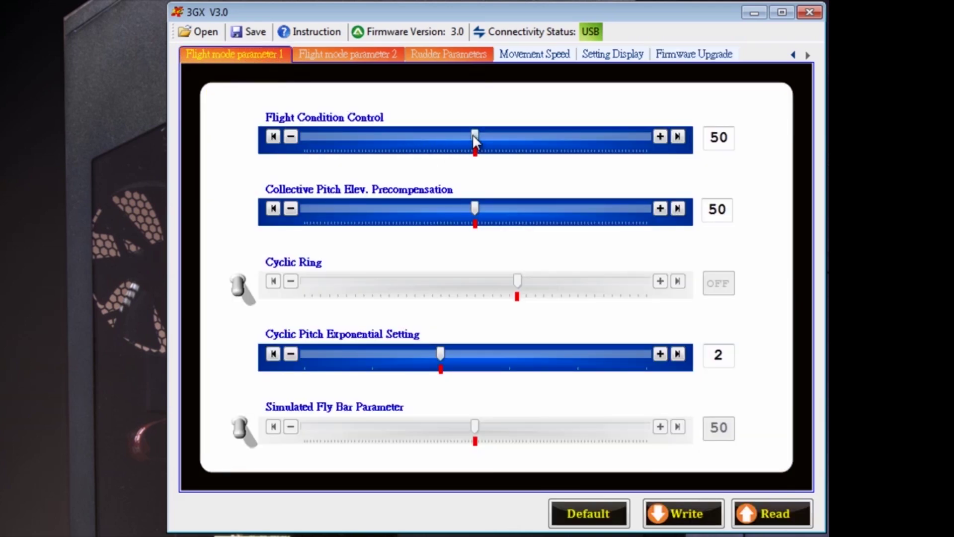
{"action": "left_click_drag", "start_coordinate": [473, 135], "coordinate": [371, 133]}
{"action": "left_click", "coordinate": [255, 33]}
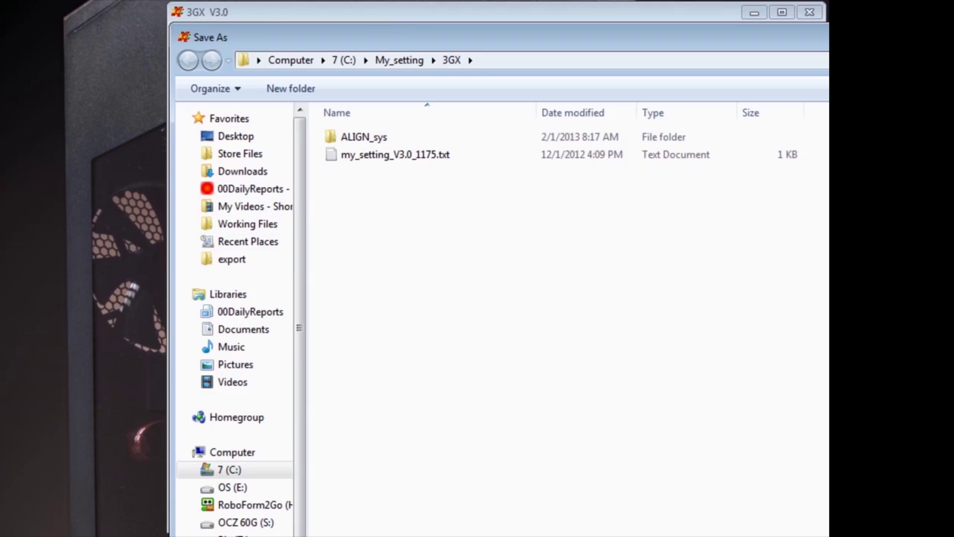
{"action": "left_click_drag", "start_coordinate": [428, 49], "coordinate": [434, 179]}
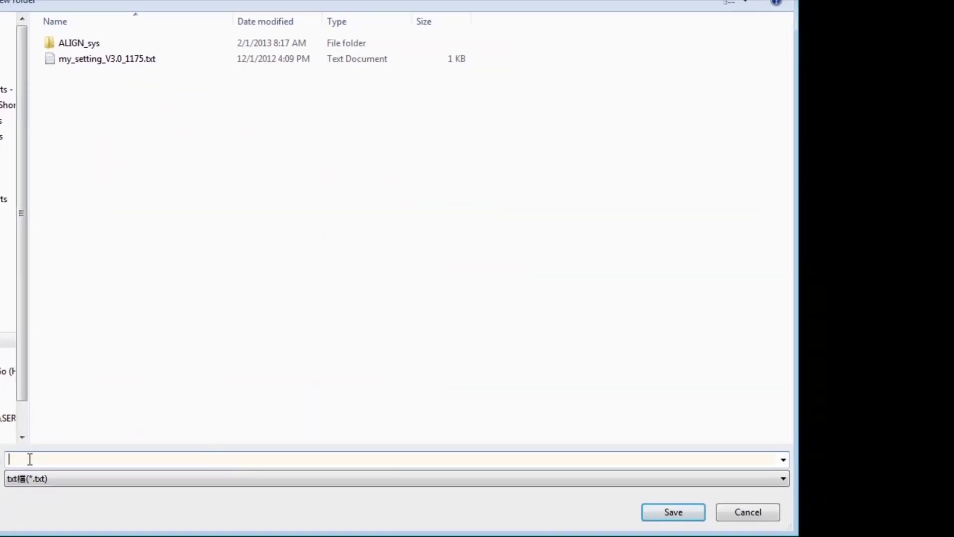
{"action": "type", "text": "Flight Co"}
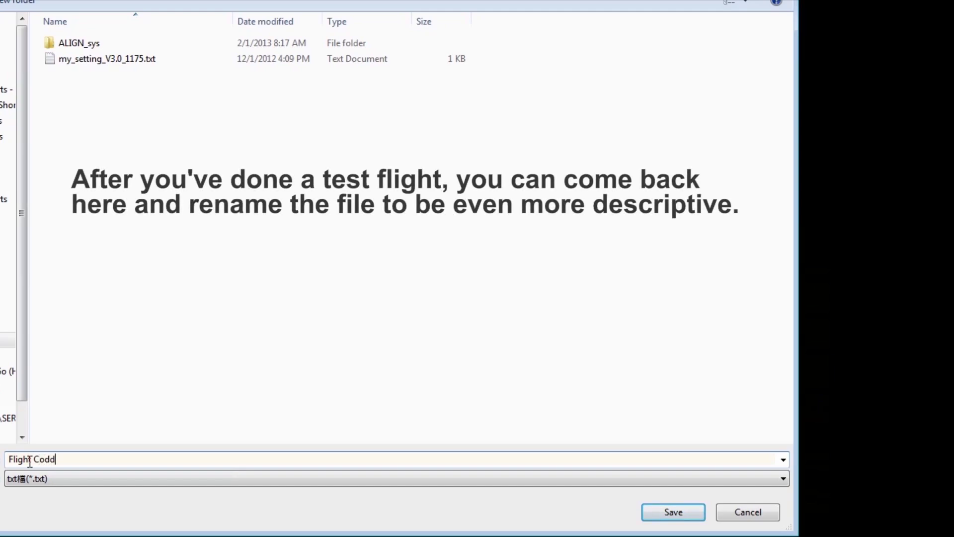
{"action": "type", "text": "nditi"}
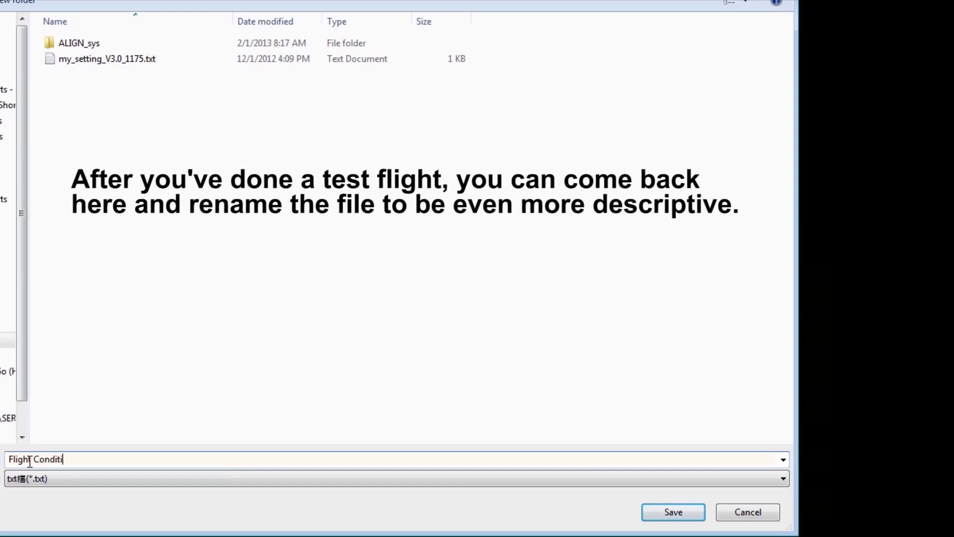
{"action": "type", "text": "on Control From 50 to "}
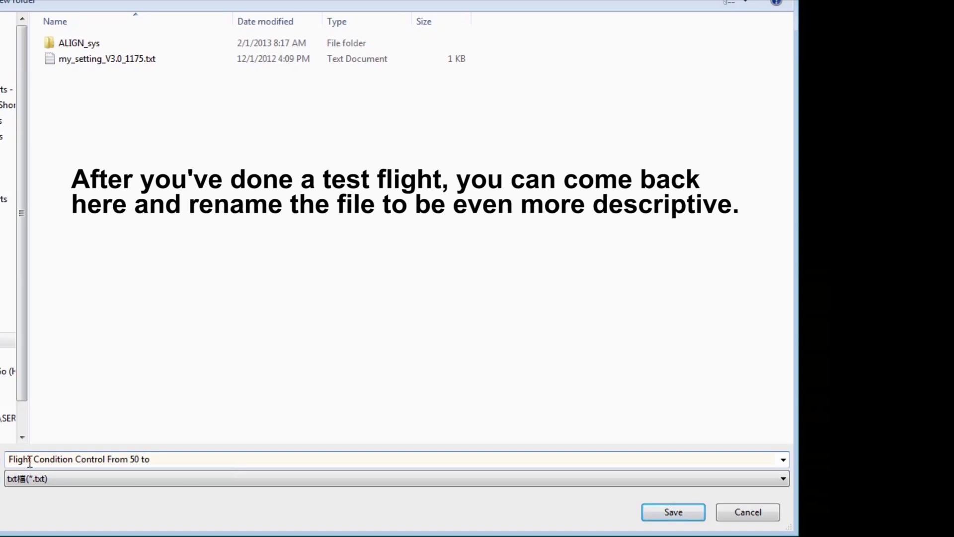
{"action": "type", "text": "20 02-0"}
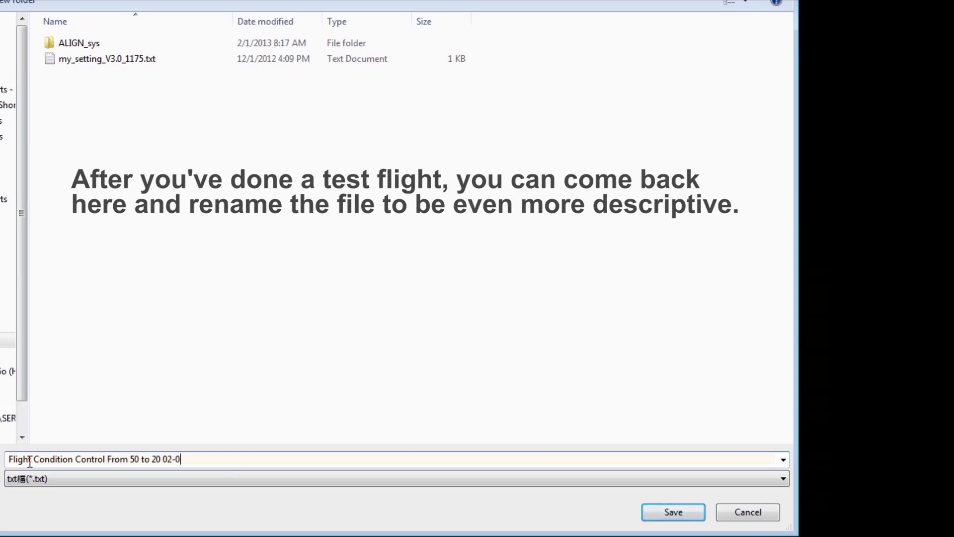
{"action": "type", "text": "2-2013"}
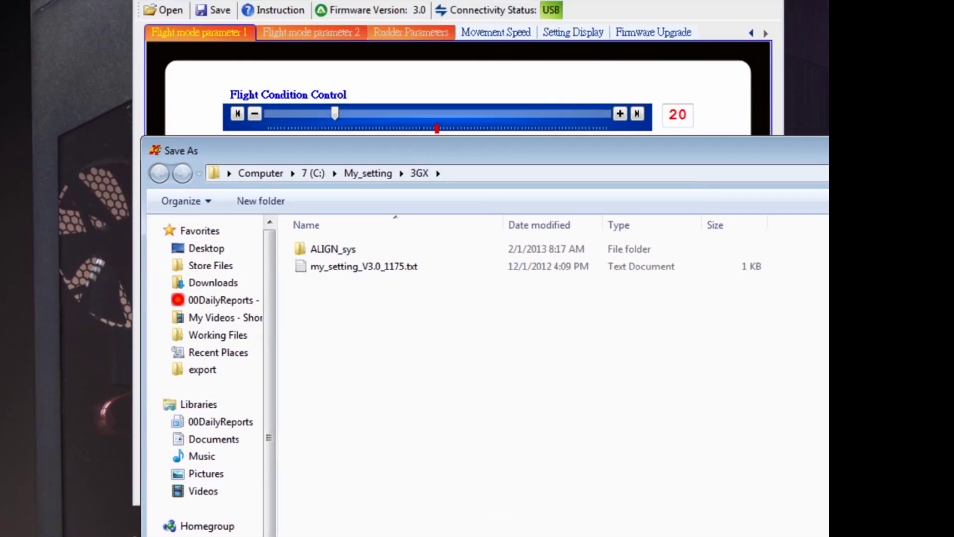
{"action": "key", "text": "Return"}
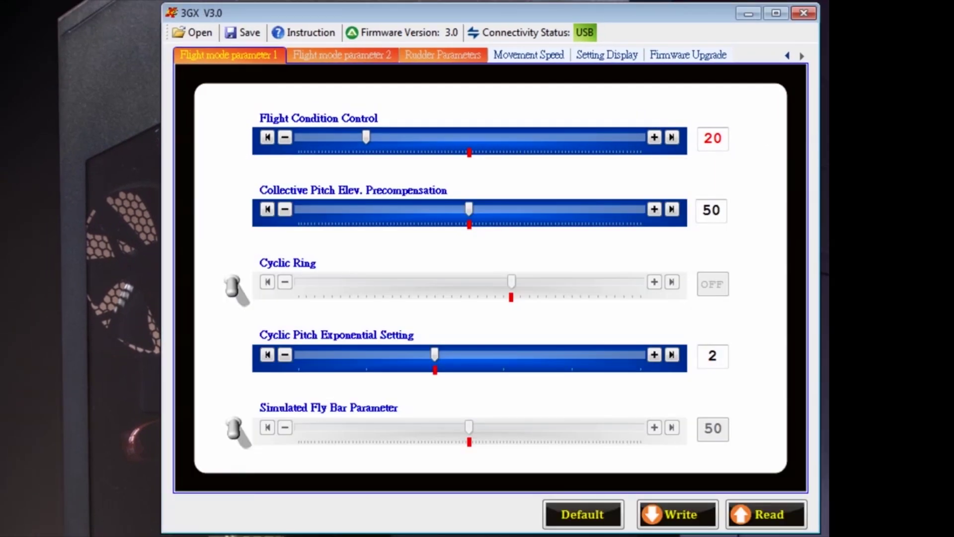
{"action": "left_click", "coordinate": [689, 519]}
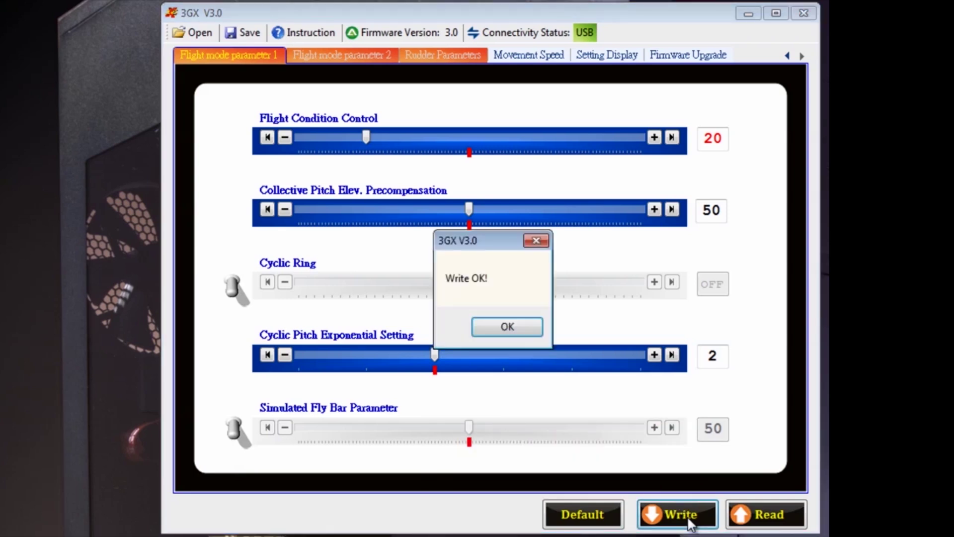
{"action": "left_click", "coordinate": [536, 330]}
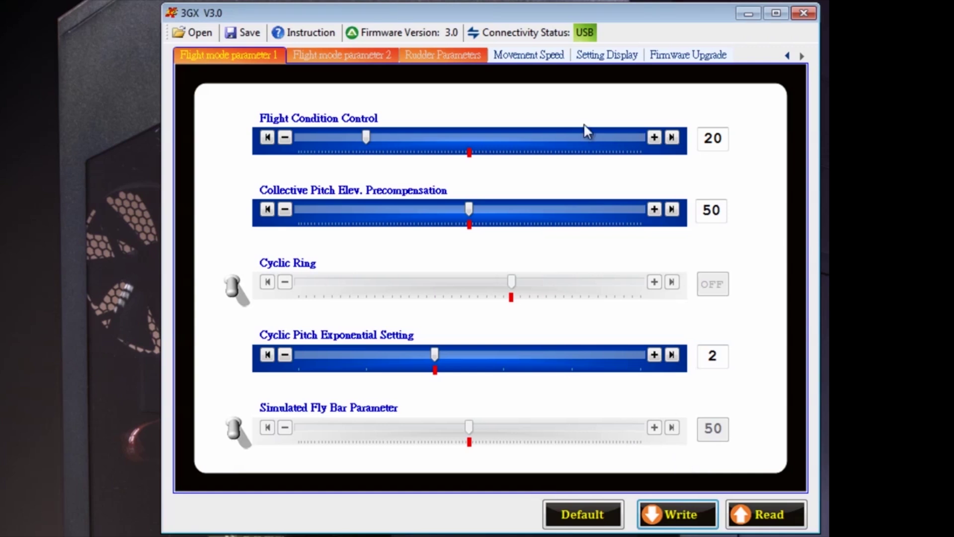
Examine the elevator flip and aileron roll rate adjustments, the Movement Speed display and the Setting Display values
{"action": "left_click", "coordinate": [349, 53]}
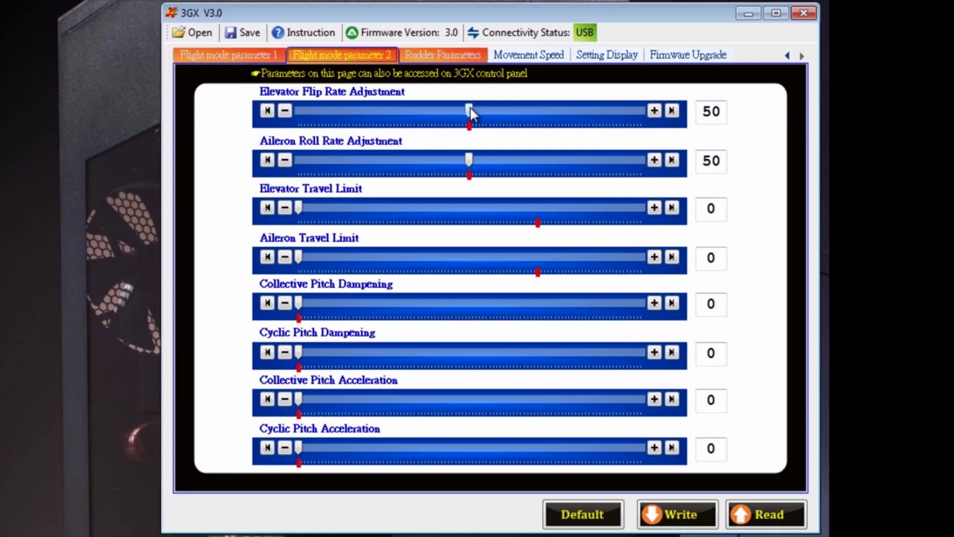
{"action": "mouse_move", "coordinate": [469, 106]}
{"action": "mouse_move", "coordinate": [466, 157]}
{"action": "left_click", "coordinate": [545, 54]}
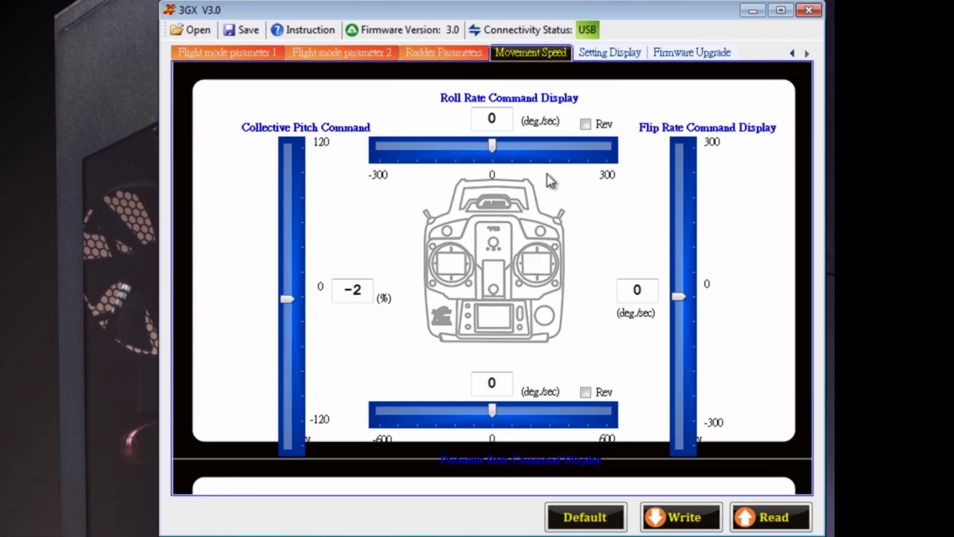
{"action": "left_click", "coordinate": [609, 53]}
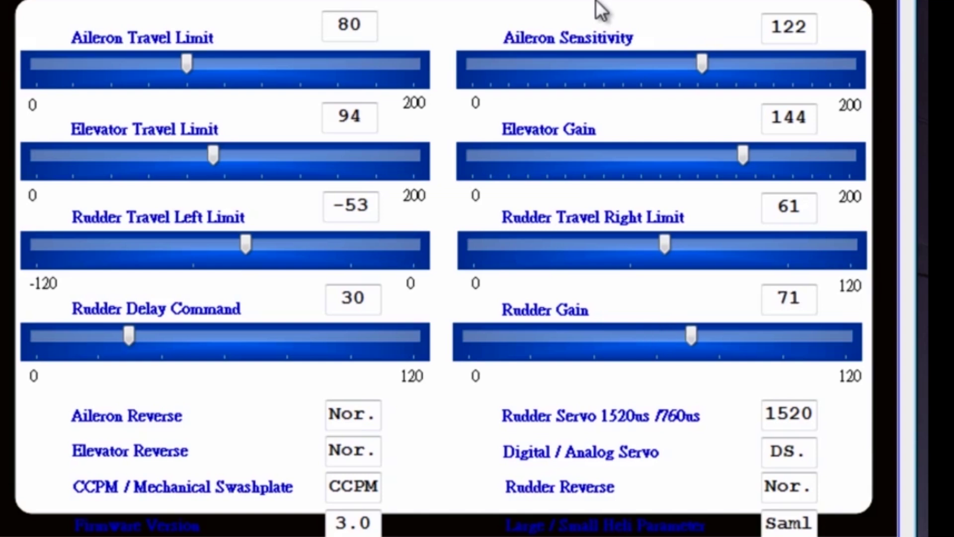
{"action": "key", "text": "Page_Down"}
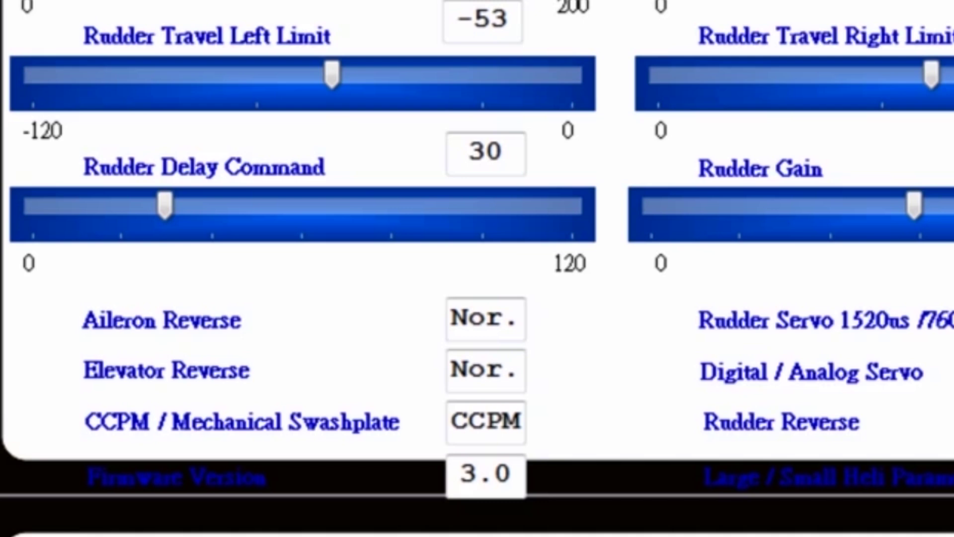
Load the saved settings file my_setting_V3.0_1175.txt and check its flight mode parameter 1 values
{"action": "left_click", "coordinate": [200, 32]}
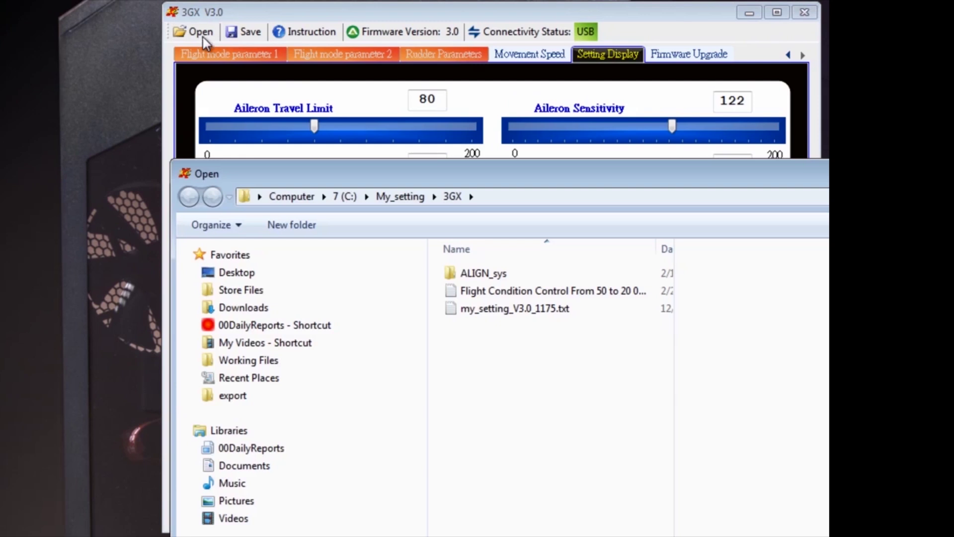
{"action": "double_click", "coordinate": [466, 308]}
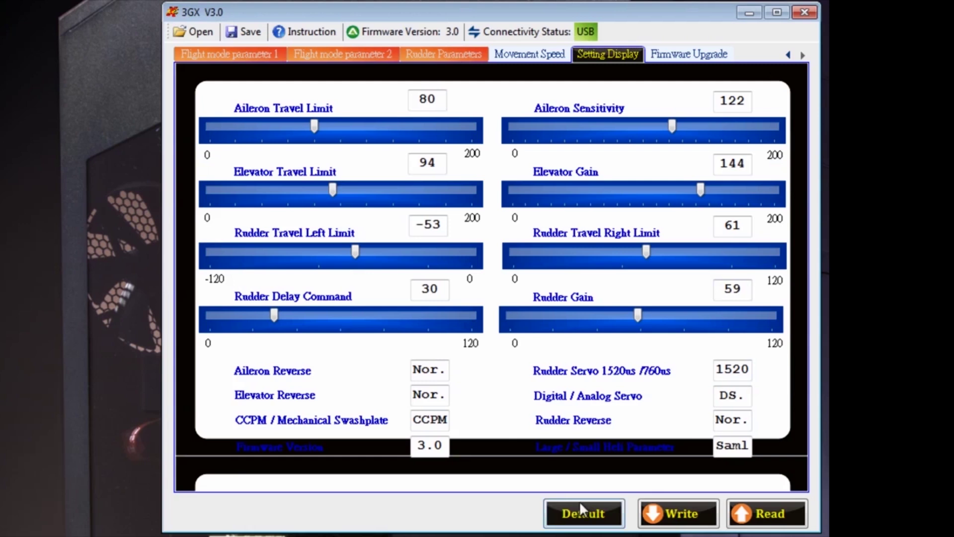
{"action": "left_click", "coordinate": [260, 50]}
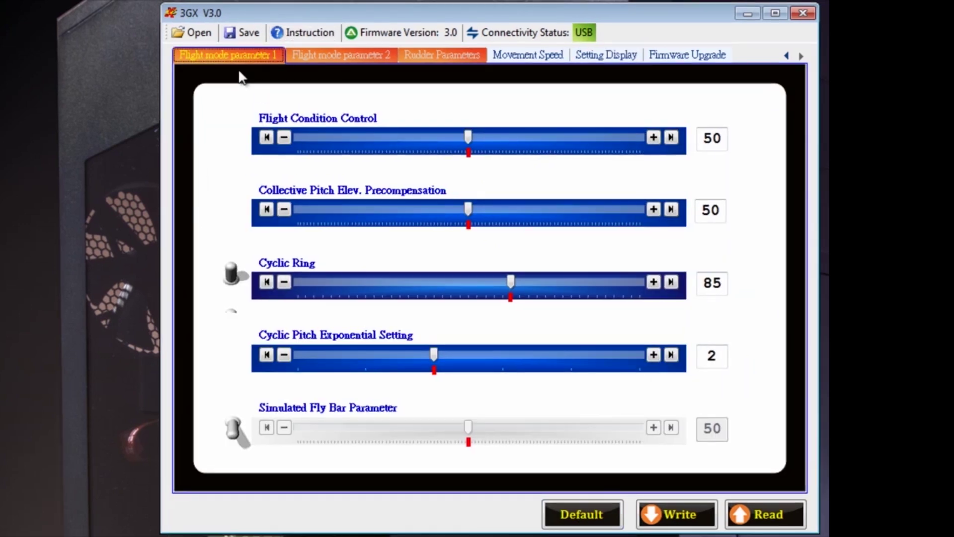
Load the saved "Flight Condition Control From 50 to 20" settings file from the 3GX folder
{"action": "left_click", "coordinate": [208, 32]}
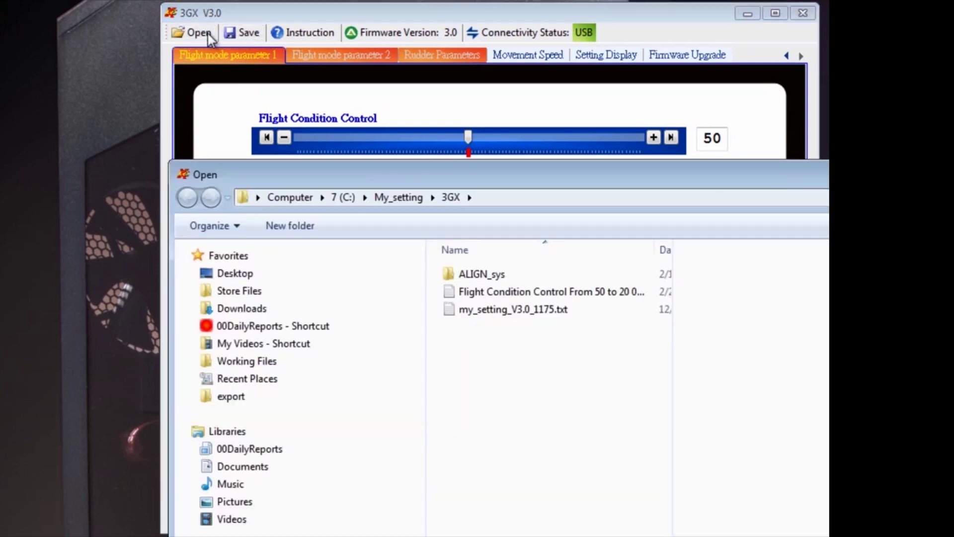
{"action": "double_click", "coordinate": [482, 294]}
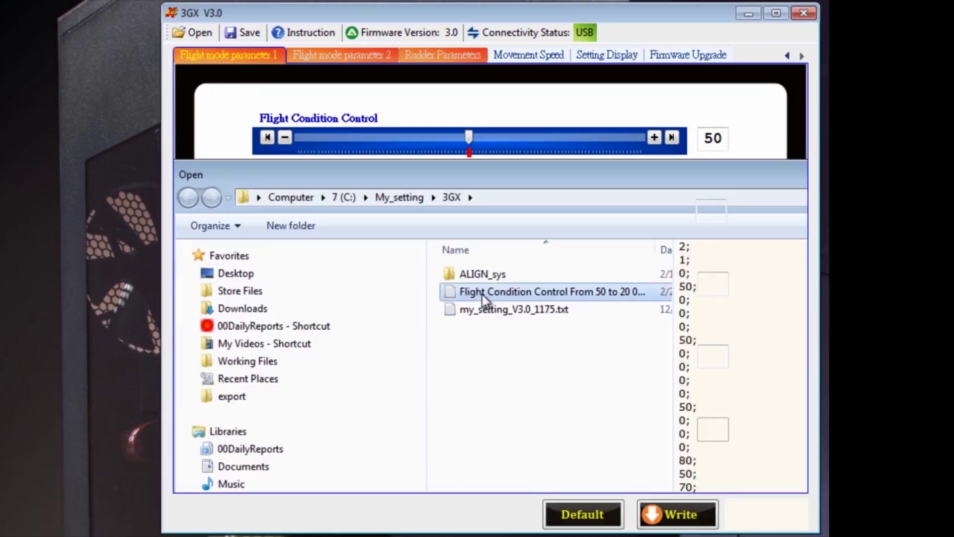